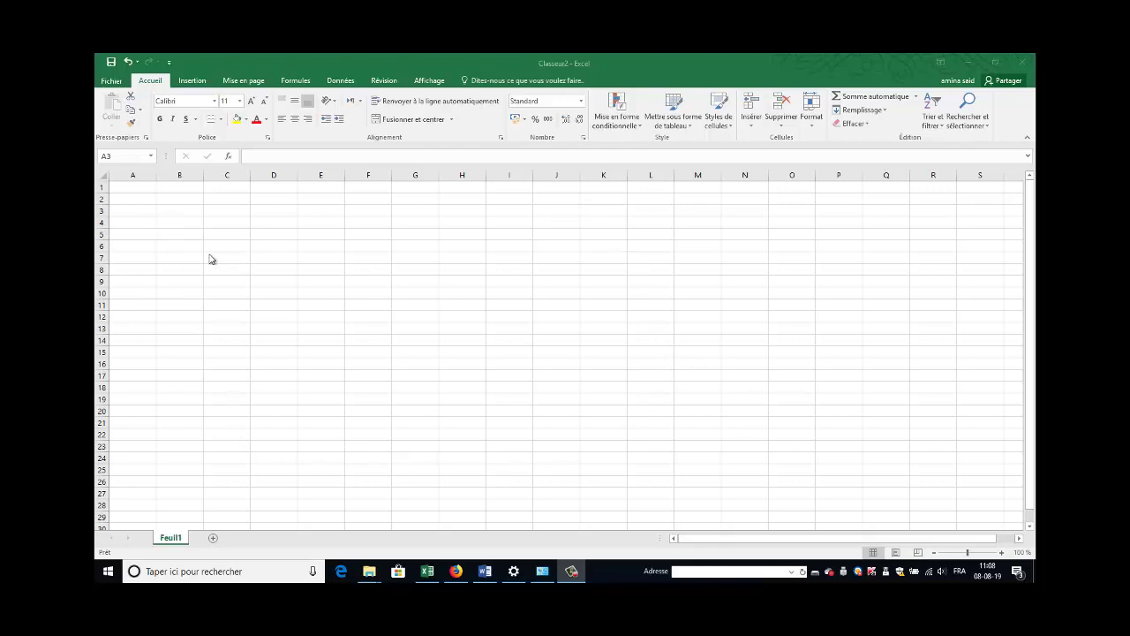
Enter the column headers N° in cell A3 and Désignation in cell B3
left_click(187, 210)
left_click(229, 211)
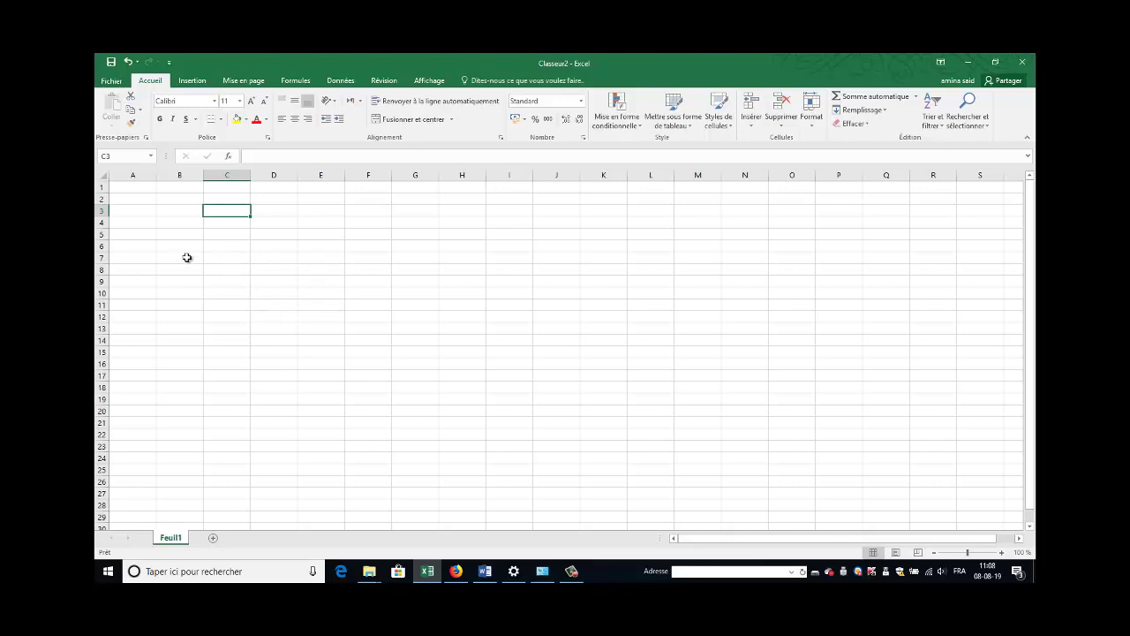
left_click(141, 215)
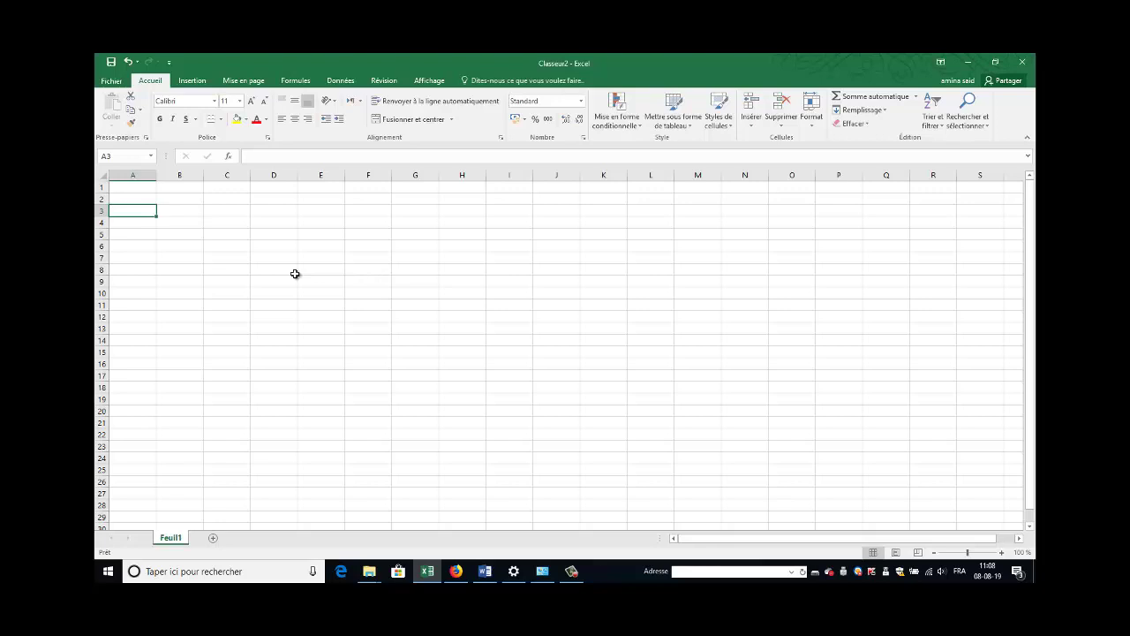
type("N°")
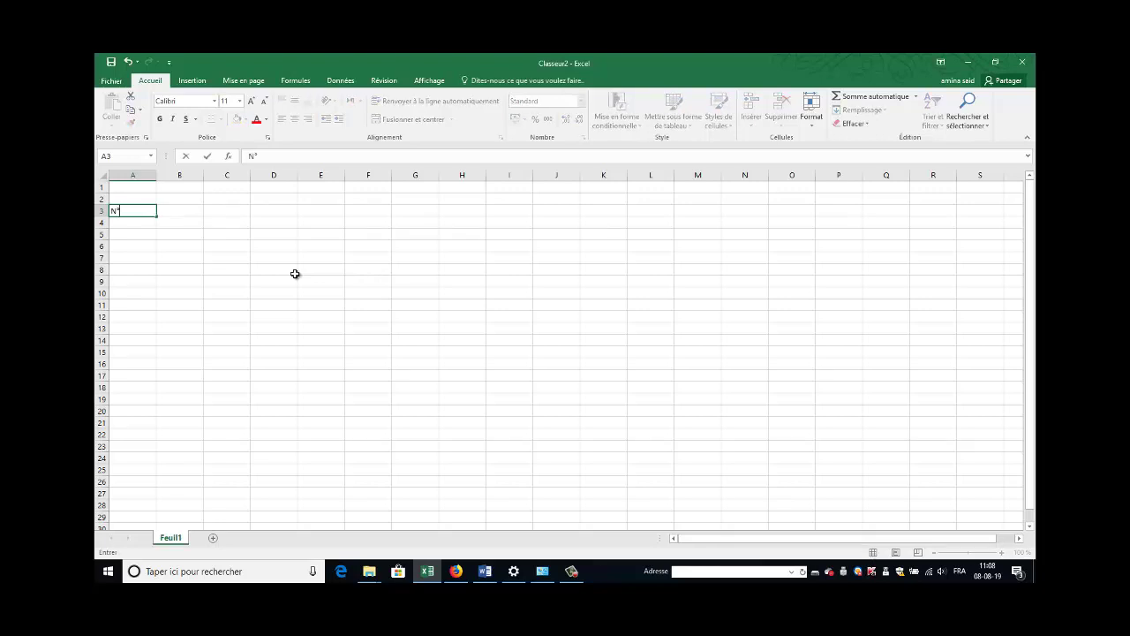
key("Tab")
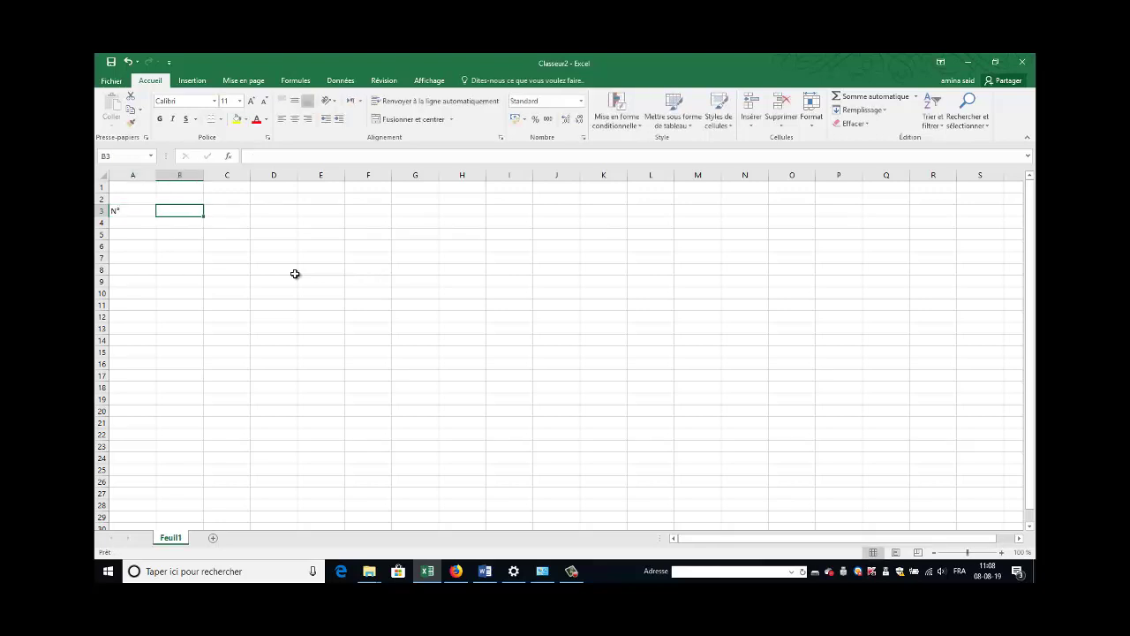
type("D")
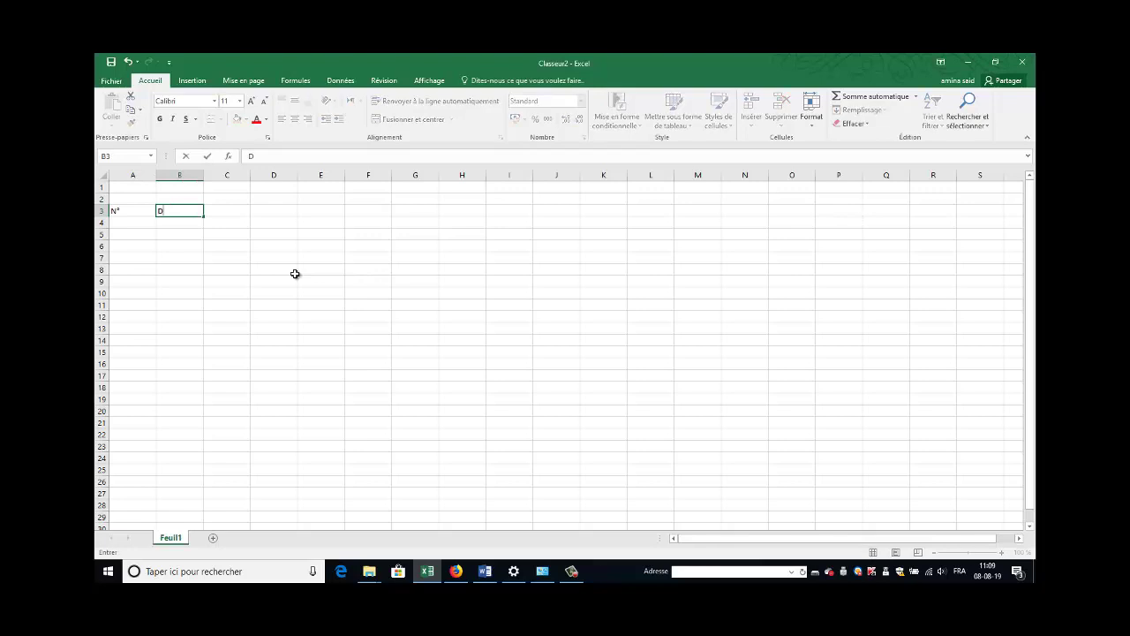
type("ésignation")
key("Tab")
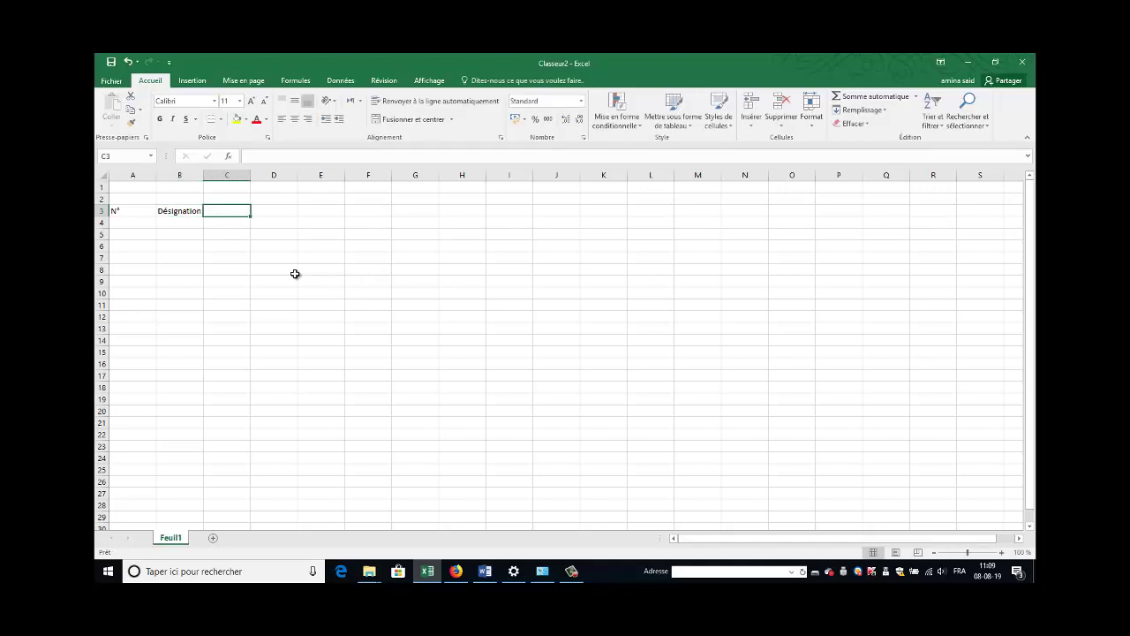
Complete the header row with Prix unitaire in C3, Quantité in D3 and Montant in E3
type("Pri")
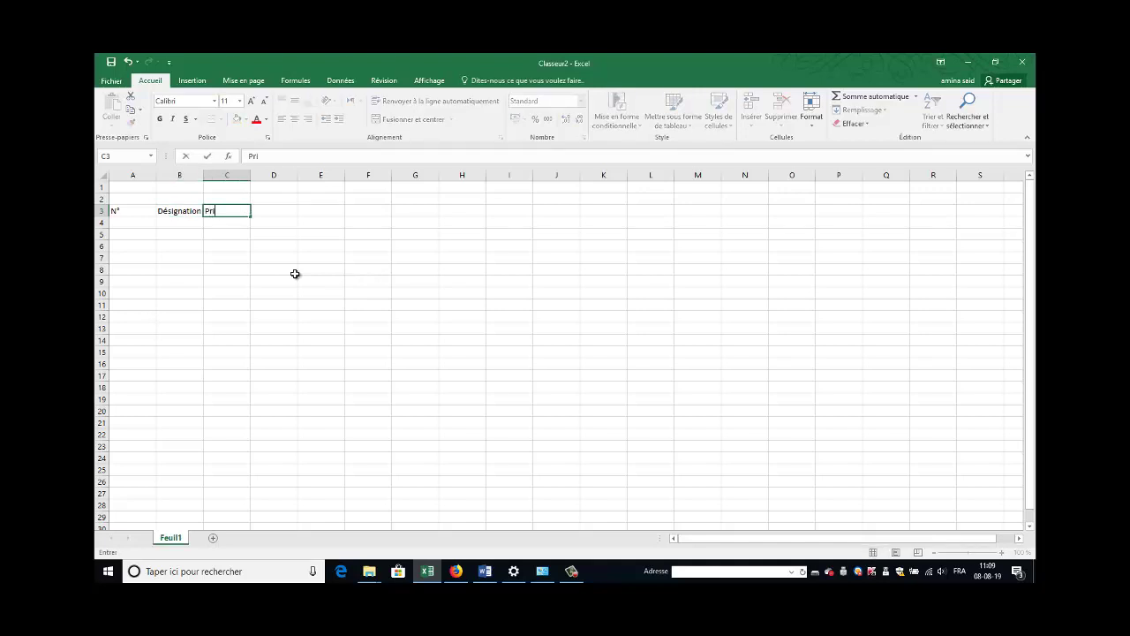
type("x unitaire")
key("Tab")
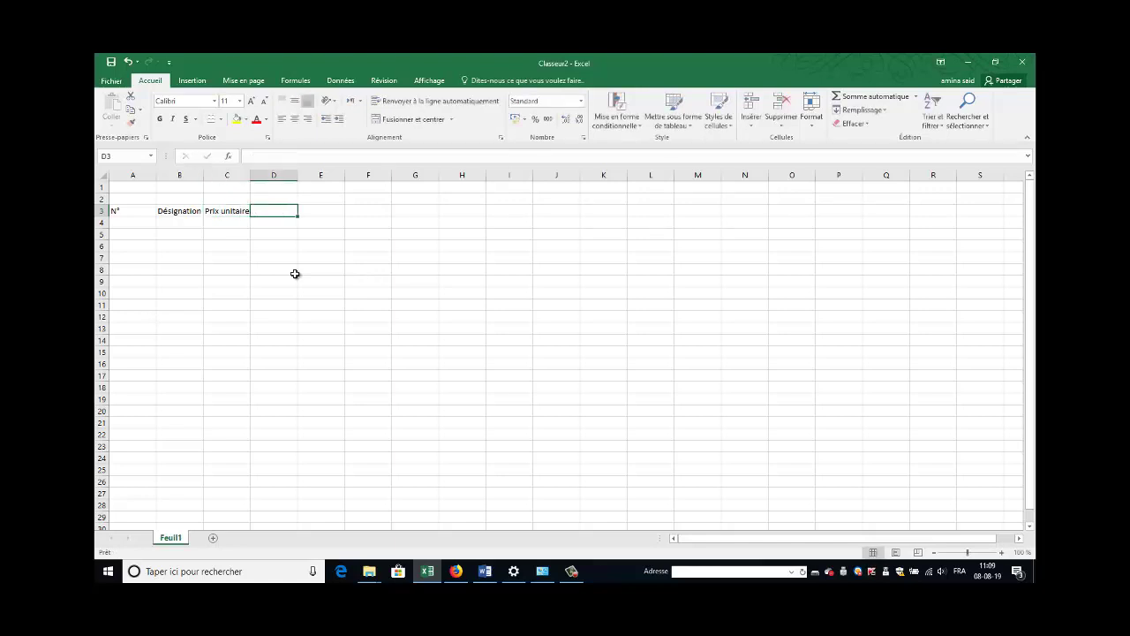
type("Quantité")
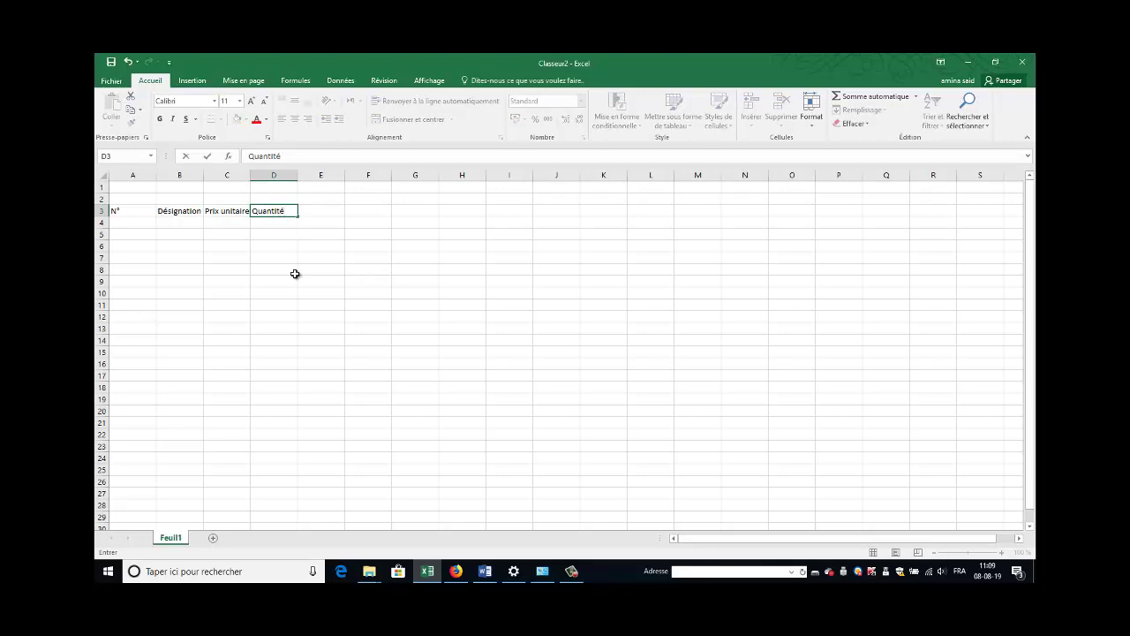
key("Tab")
type("Mo")
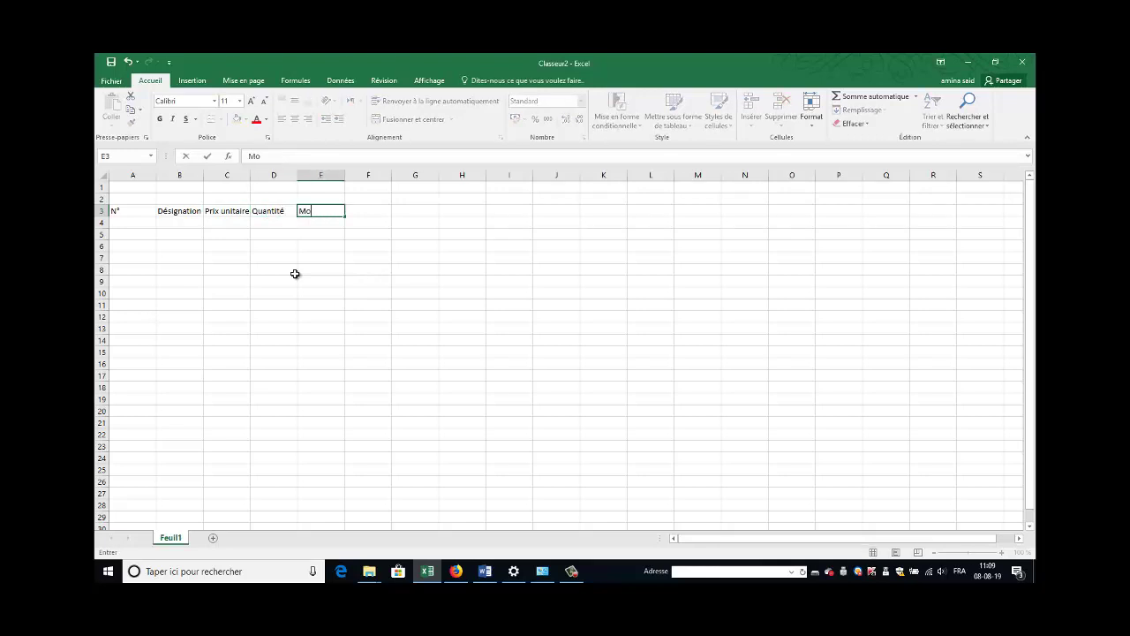
type("ntant")
key("Return")
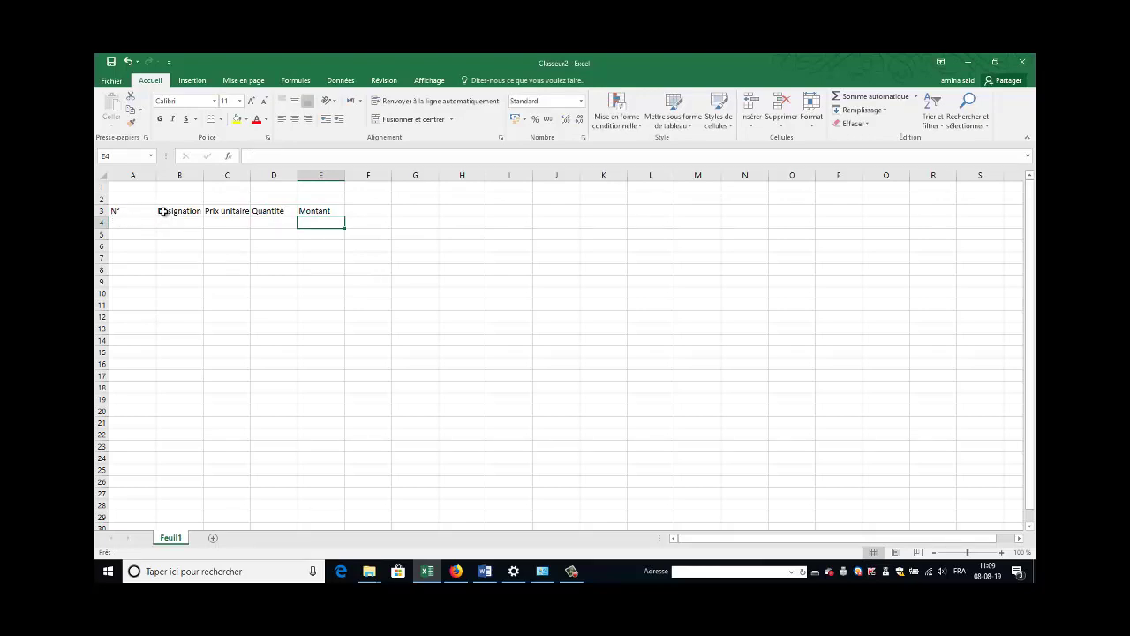
left_click(117, 211)
type("N°")
left_click(188, 212)
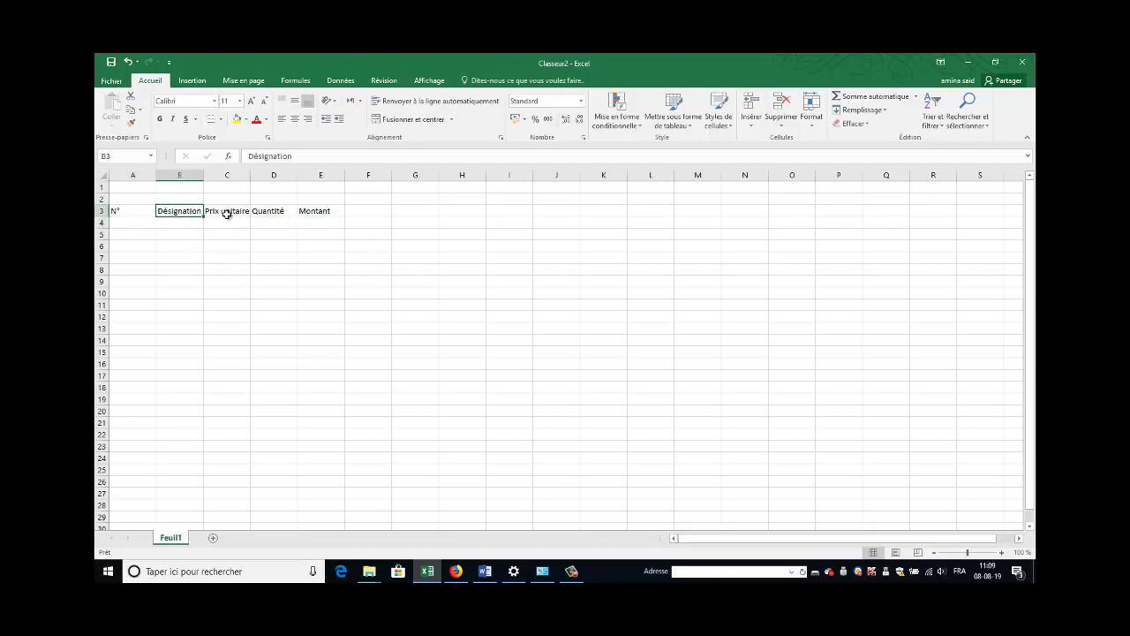
left_click(227, 212)
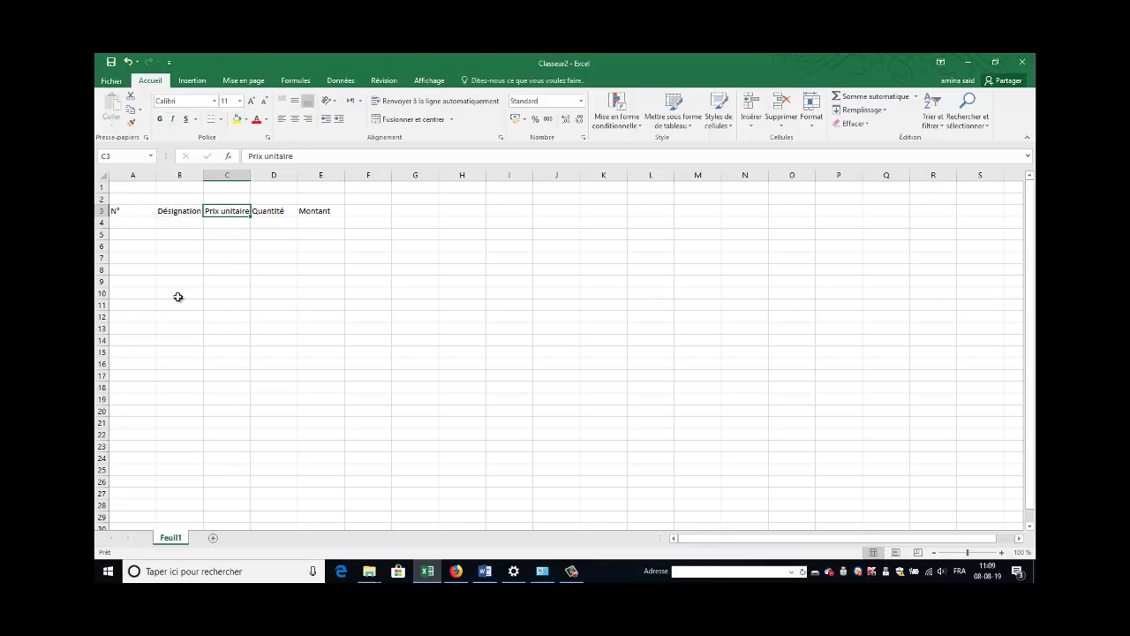
left_click(173, 213)
left_click(231, 212)
left_click(279, 212)
left_click(323, 211)
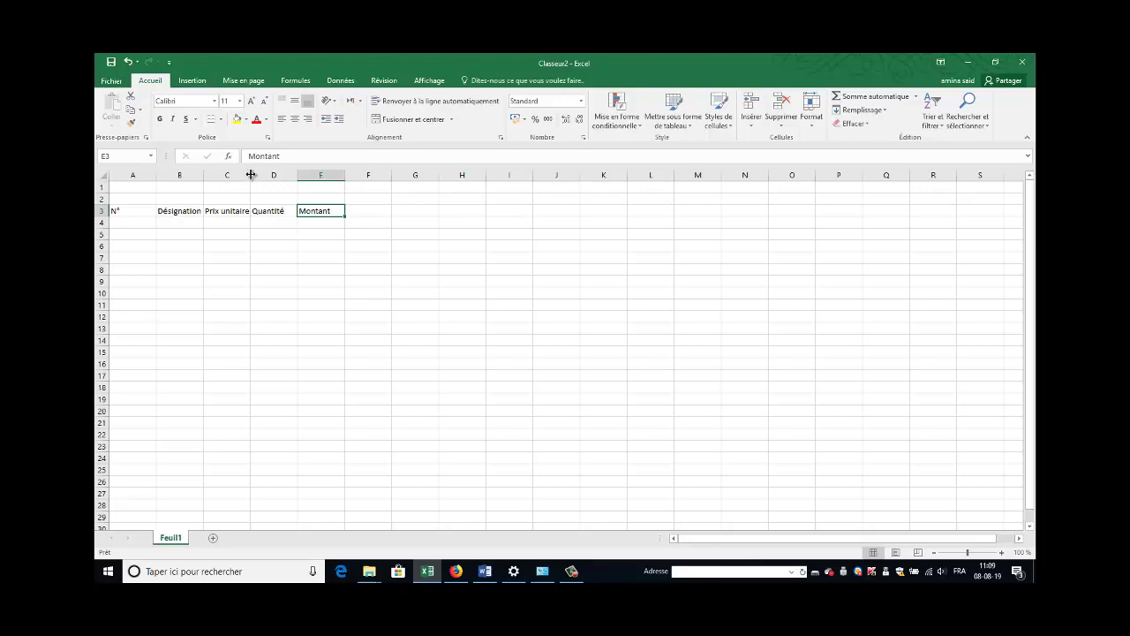
Widen column C slightly so that the Prix unitaire header fits
mouse_move(251, 175)
left_mouse_down()
mouse_move(286, 178)
mouse_move(257, 176)
left_mouse_up()
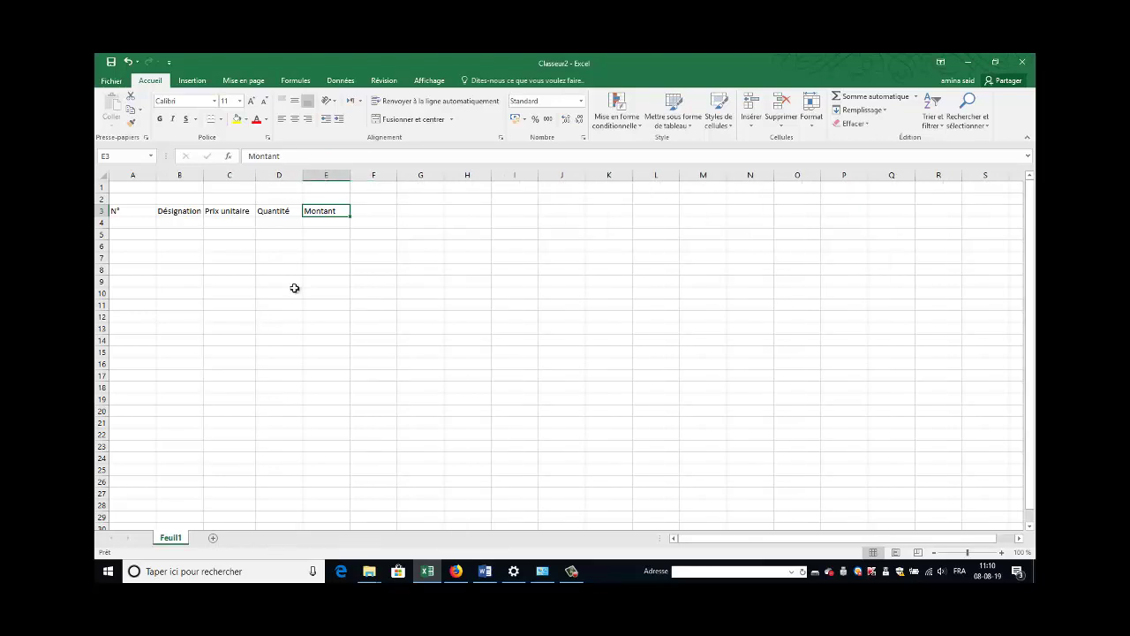
Number the item rows from 1 to 8 in cells A4 to A11 with a filled series
left_click(144, 225)
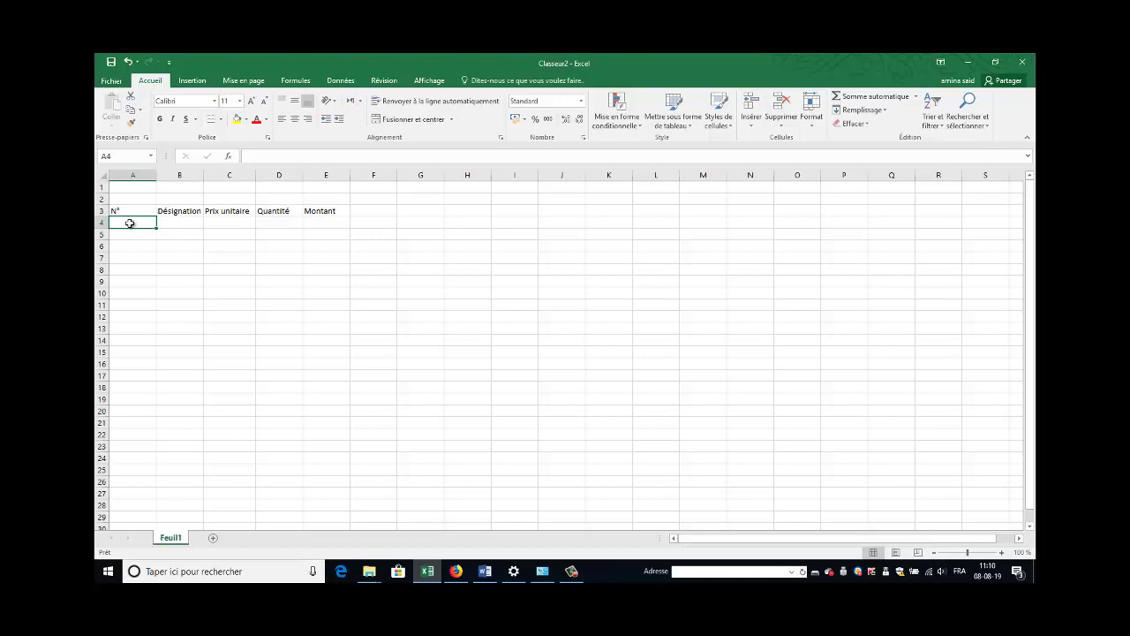
type("1")
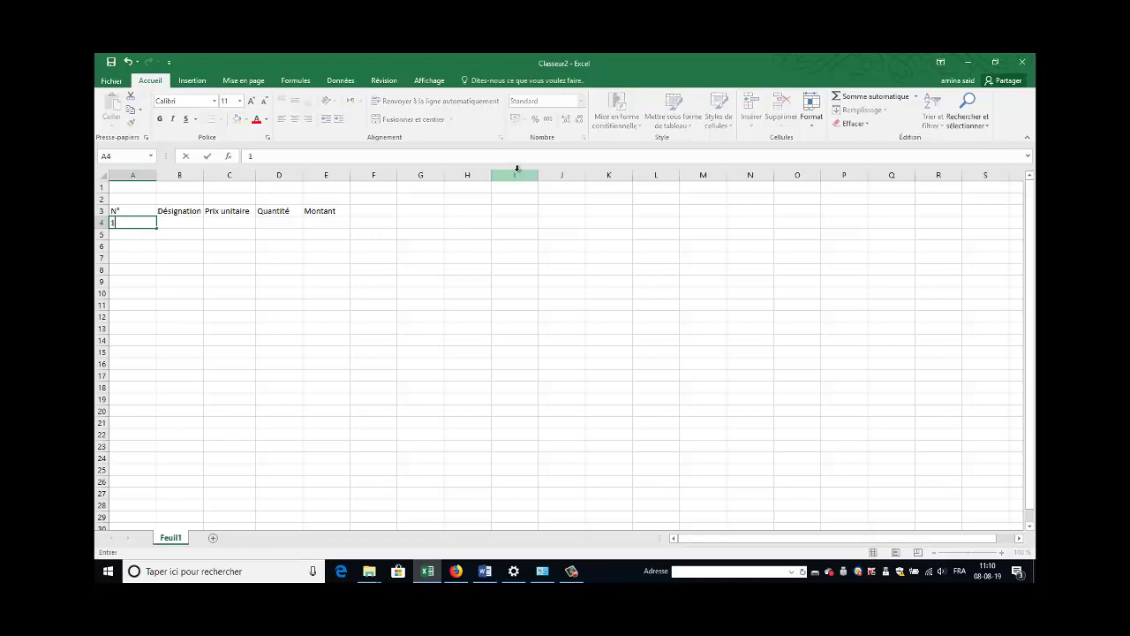
key("Return")
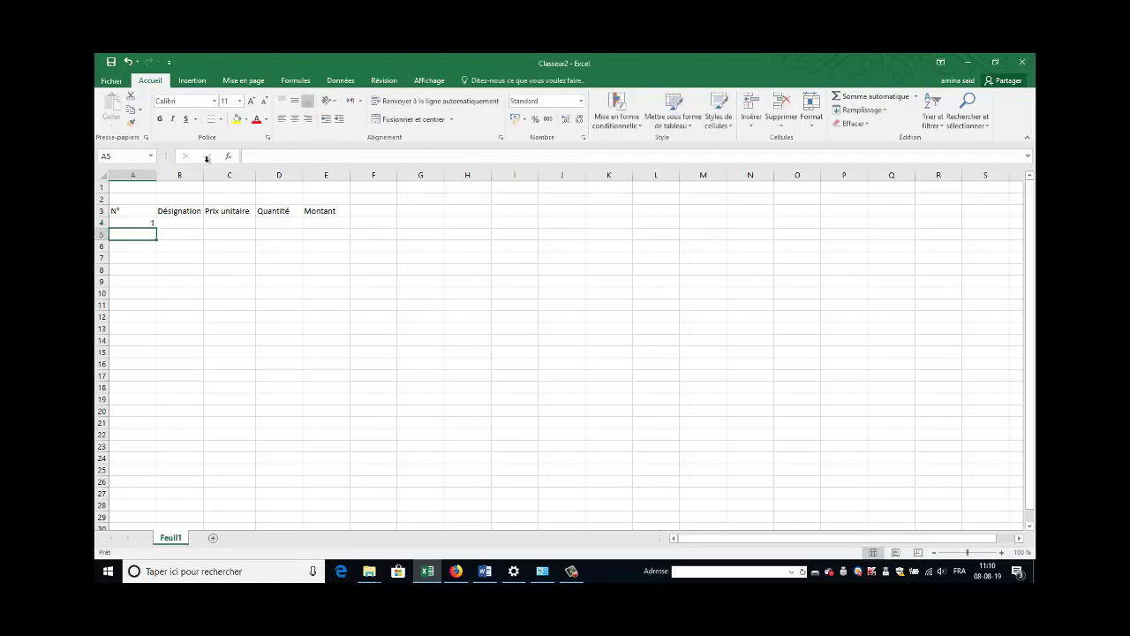
left_click(130, 223)
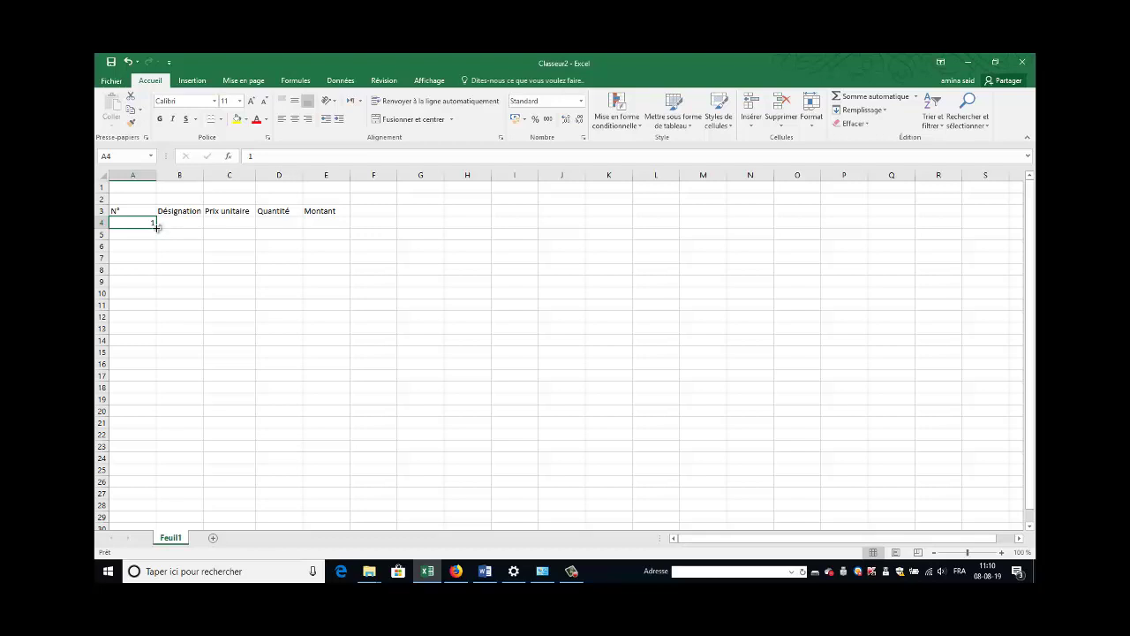
left_click_drag(157, 227, 154, 316)
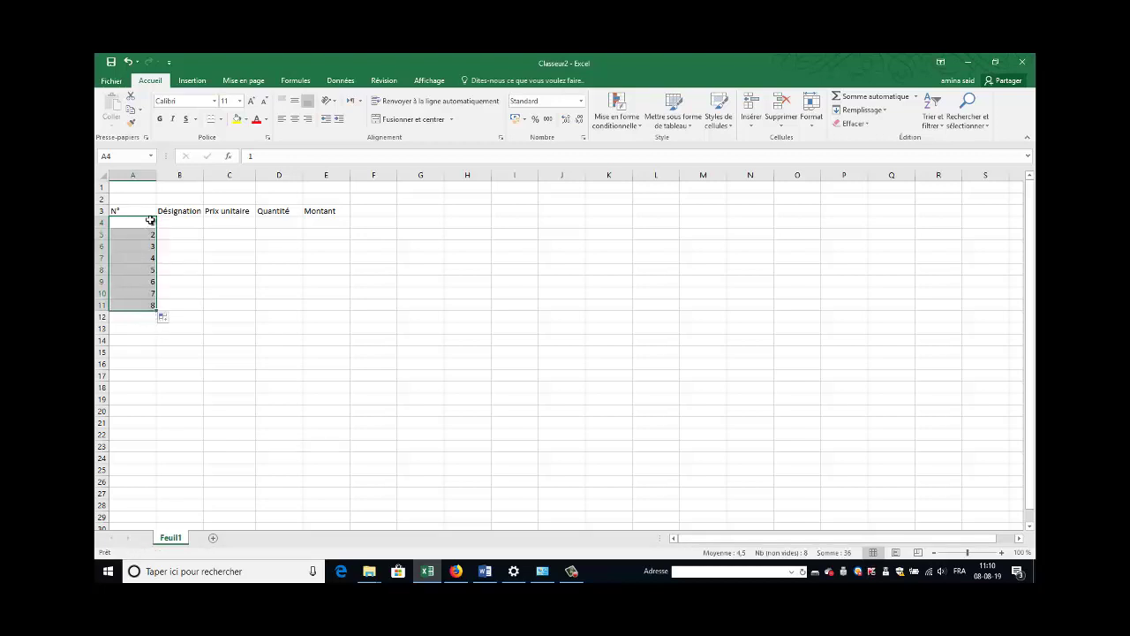
Enter the first item, Clavier SH 12548, in B4 with unit price 75 in C4, and autofit column B to its content
left_click(181, 223)
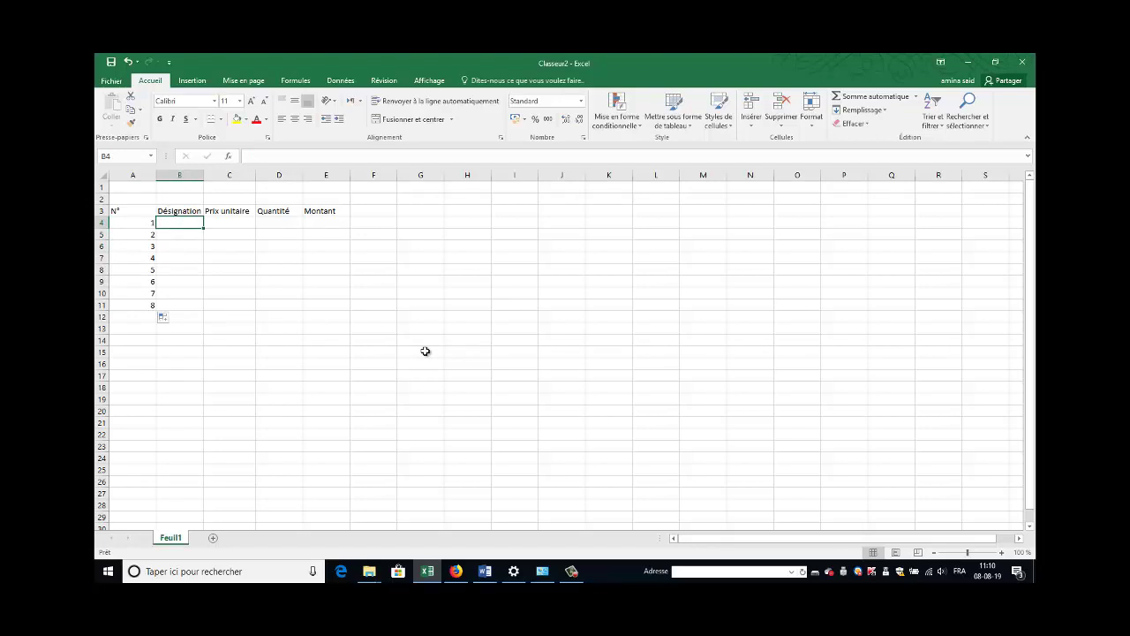
type("Clavier SH")
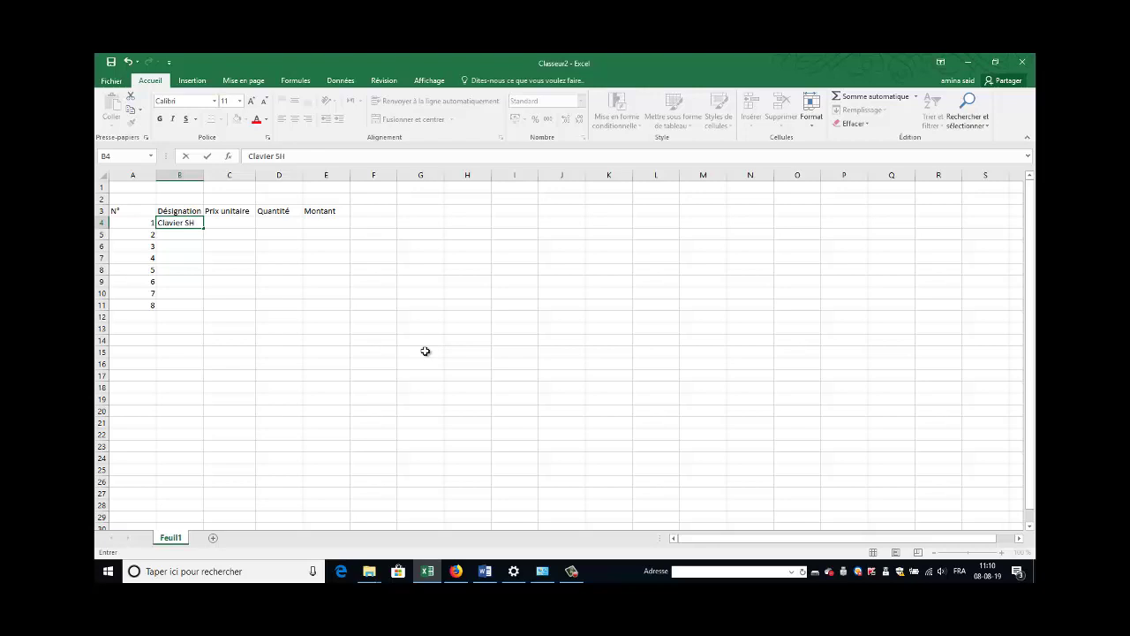
type(" 12548")
key("Return")
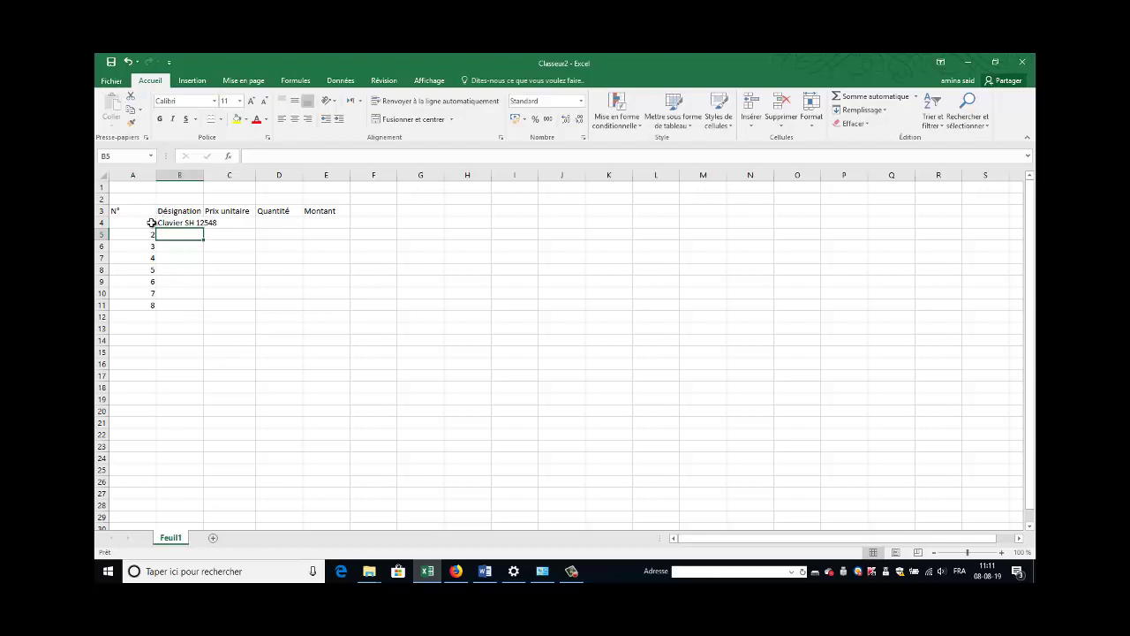
left_click(235, 223)
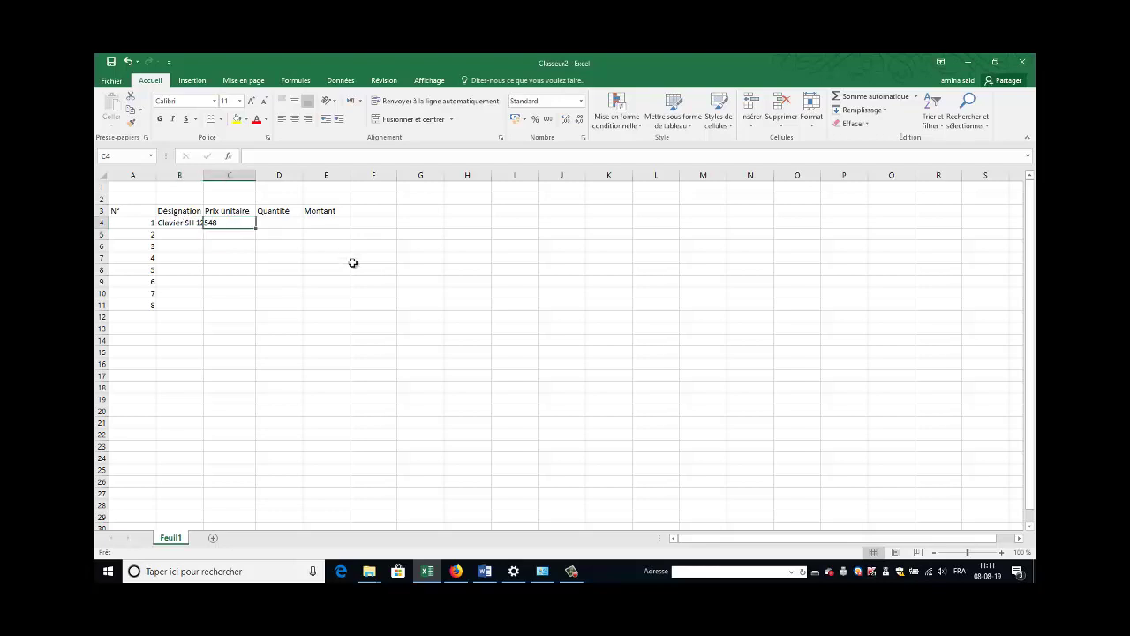
type("75")
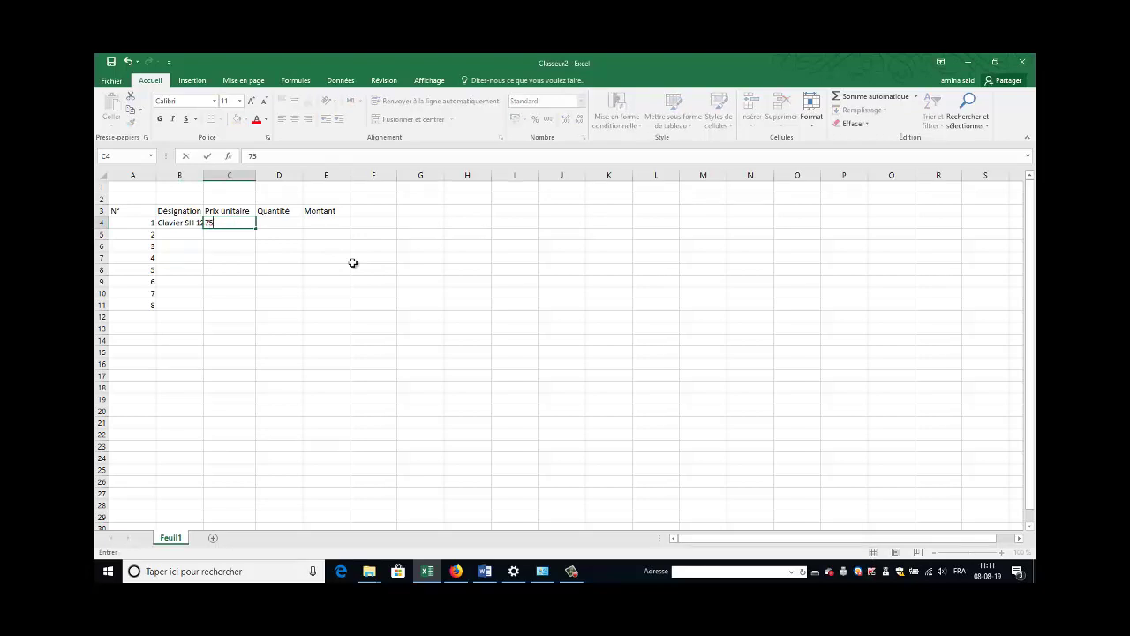
key("Return")
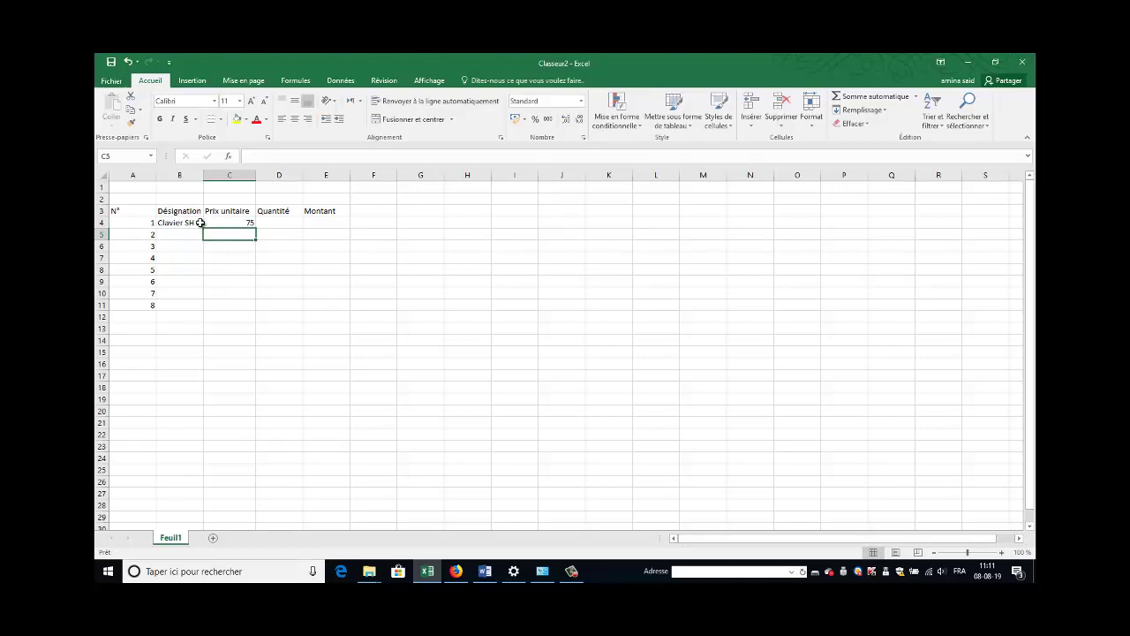
double_click(204, 174)
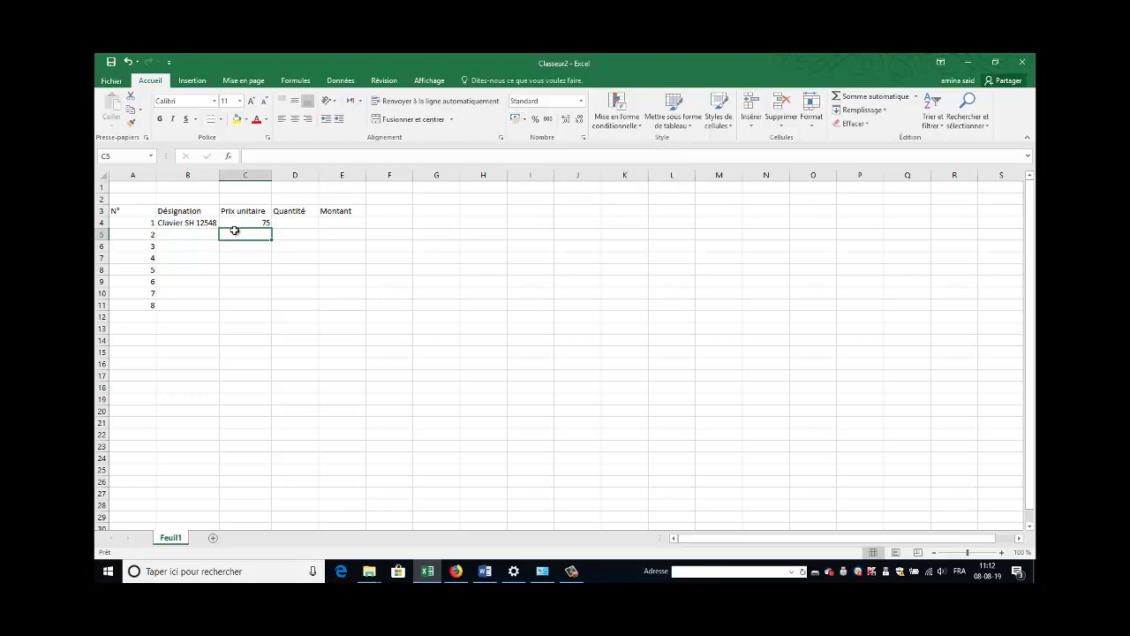
Apply the euro accounting format to the unit price cells C4:C11 and the amount cells E4:E11 together
left_click_drag(252, 223, 248, 304)
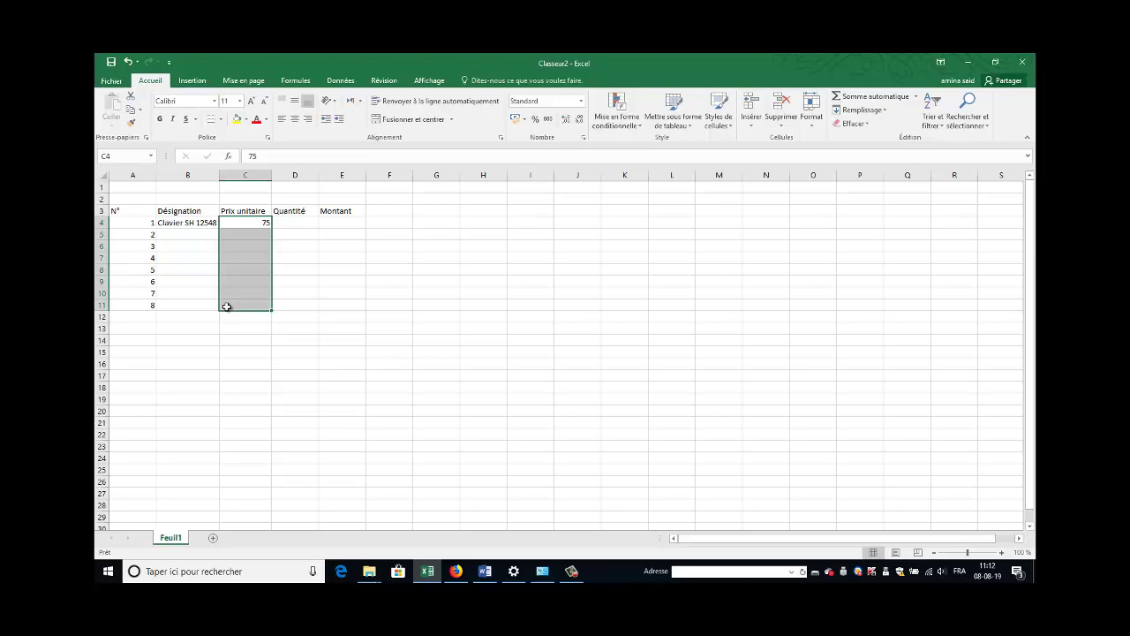
left_click(336, 217)
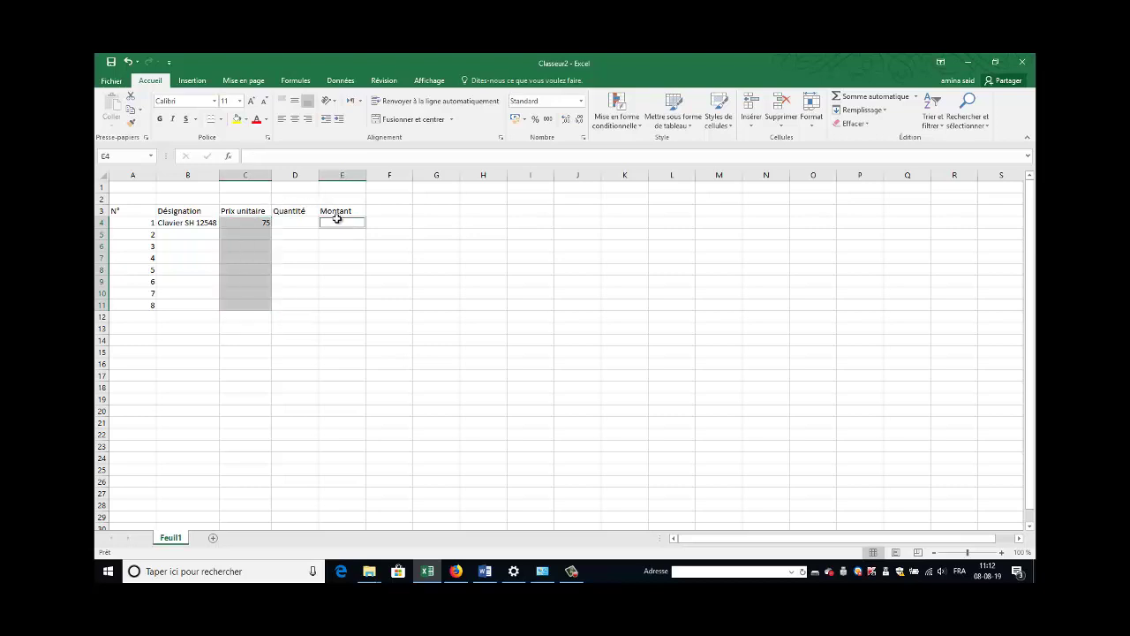
left_click_drag(336, 217, 335, 303)
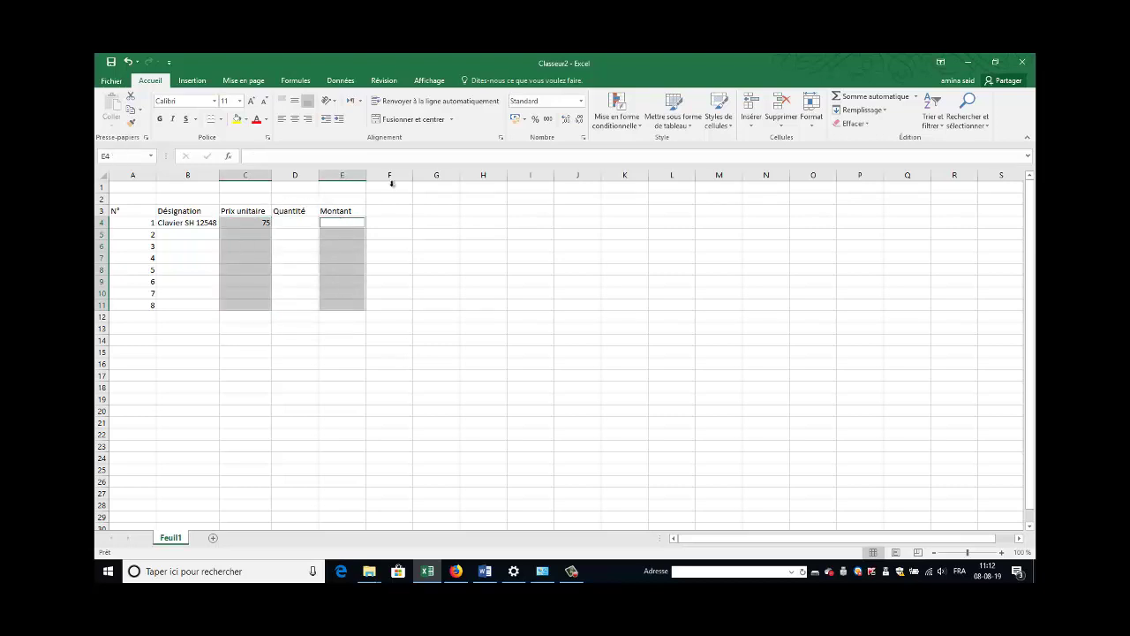
left_click(515, 122)
Enter a quantity of 15 for the first item in cell D4
left_click(295, 226)
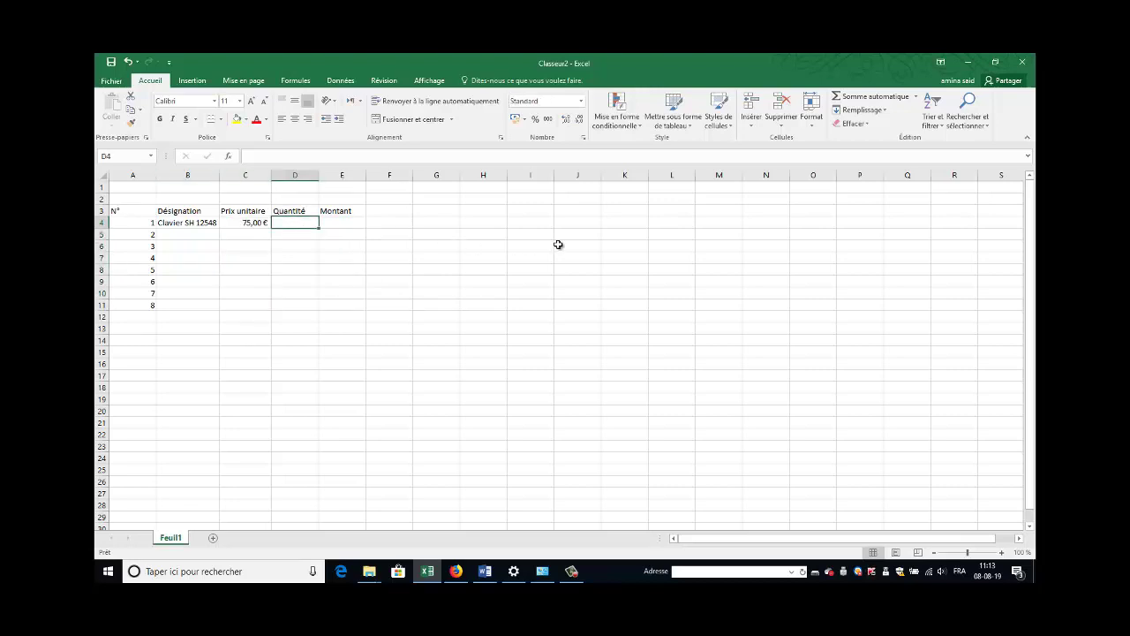
type("15")
key("Return")
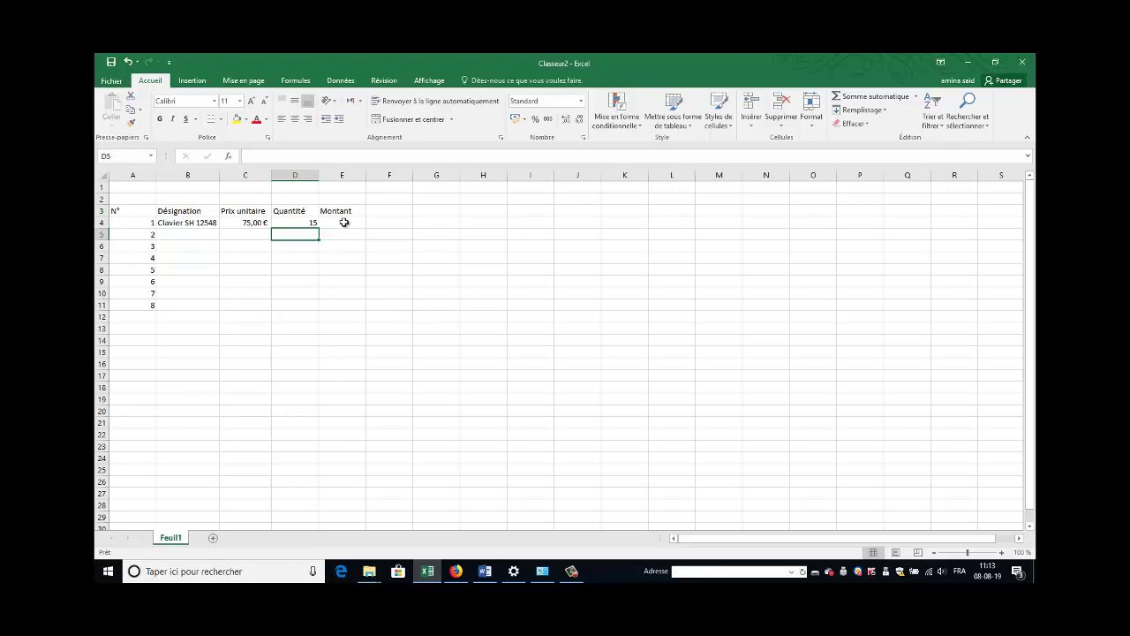
Enter the label Total in cell D12, below the Quantité column
left_click(296, 320)
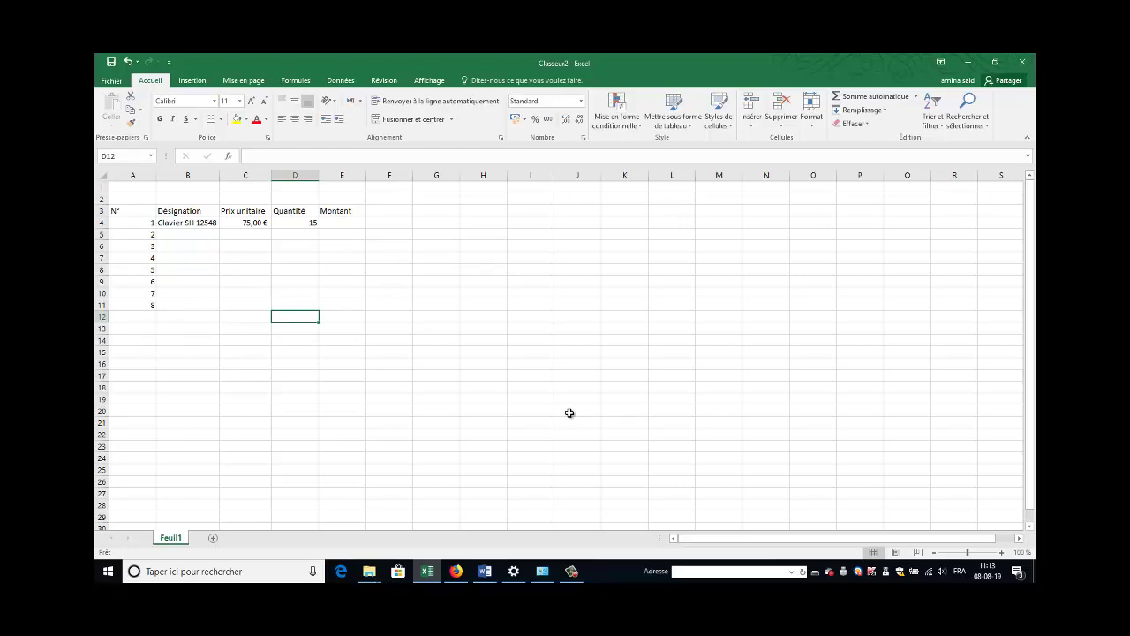
type("Total")
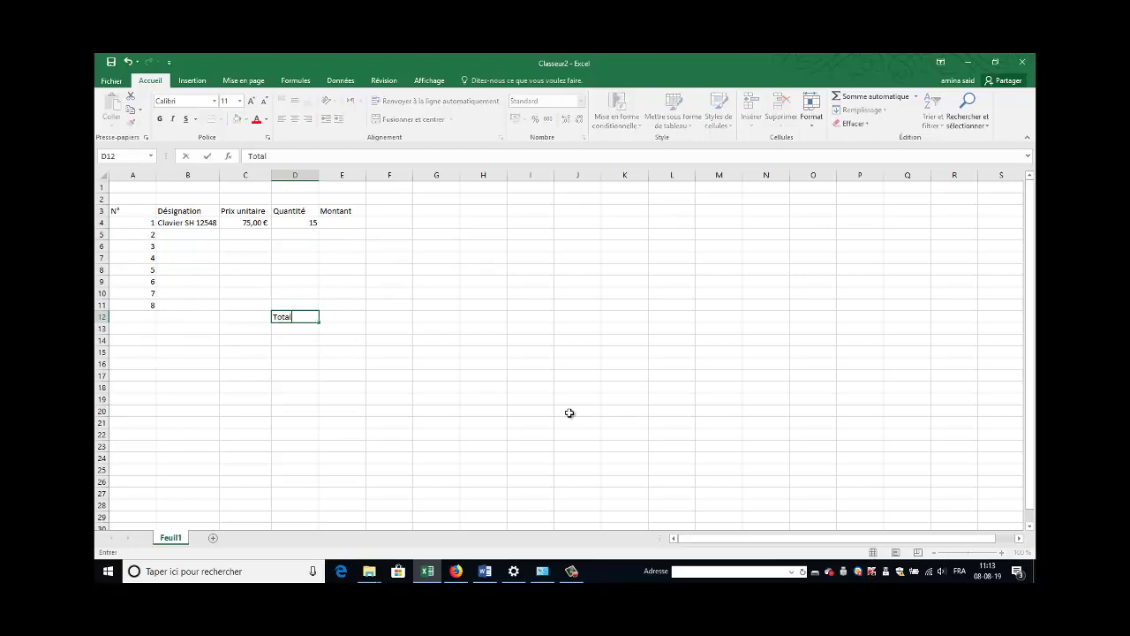
left_click(334, 318)
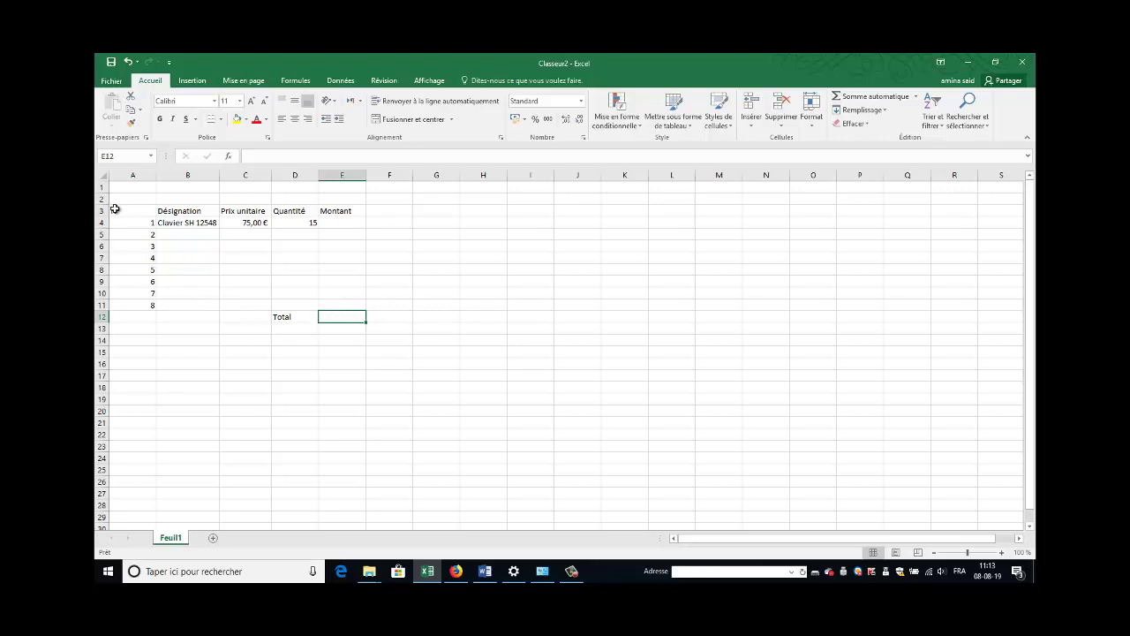
left_click_drag(114, 208, 350, 307)
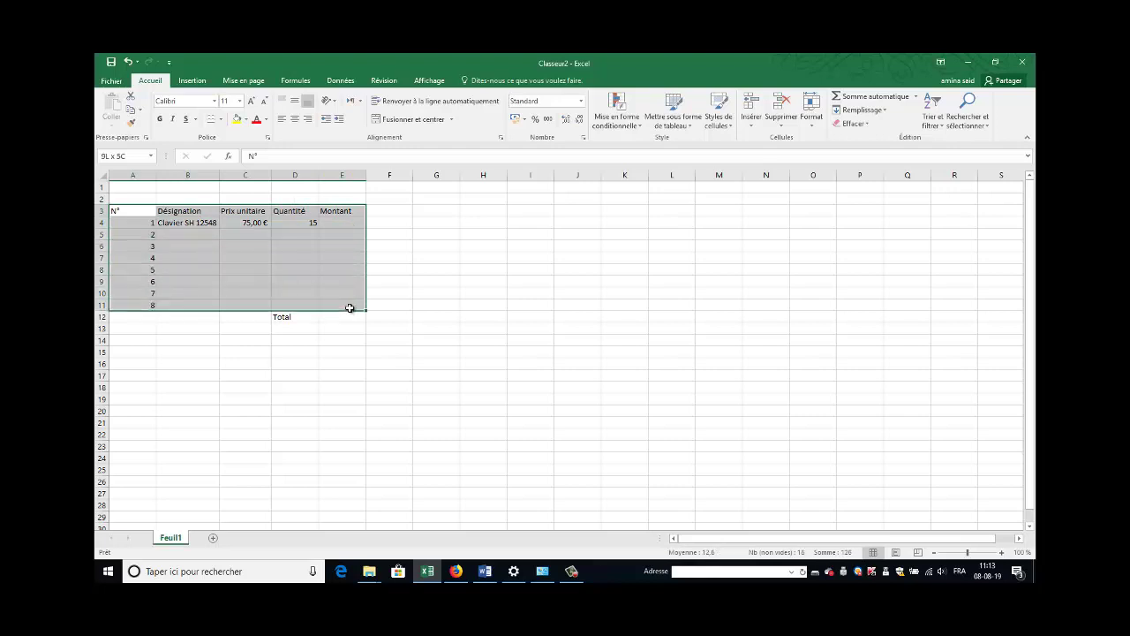
left_click_drag(350, 308, 350, 321)
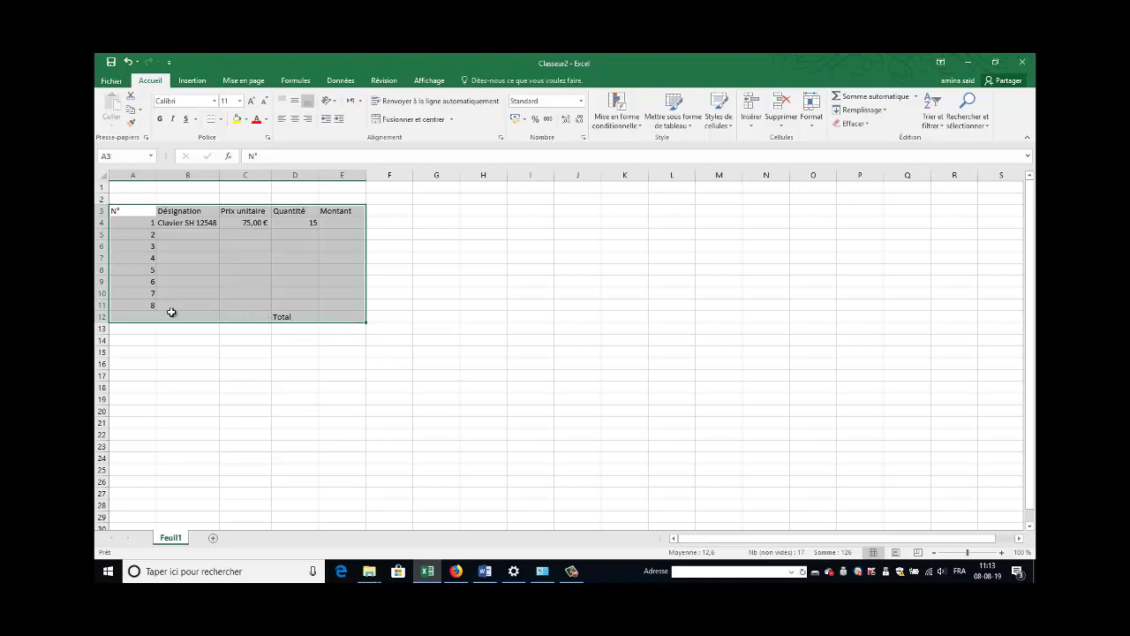
left_click(263, 350)
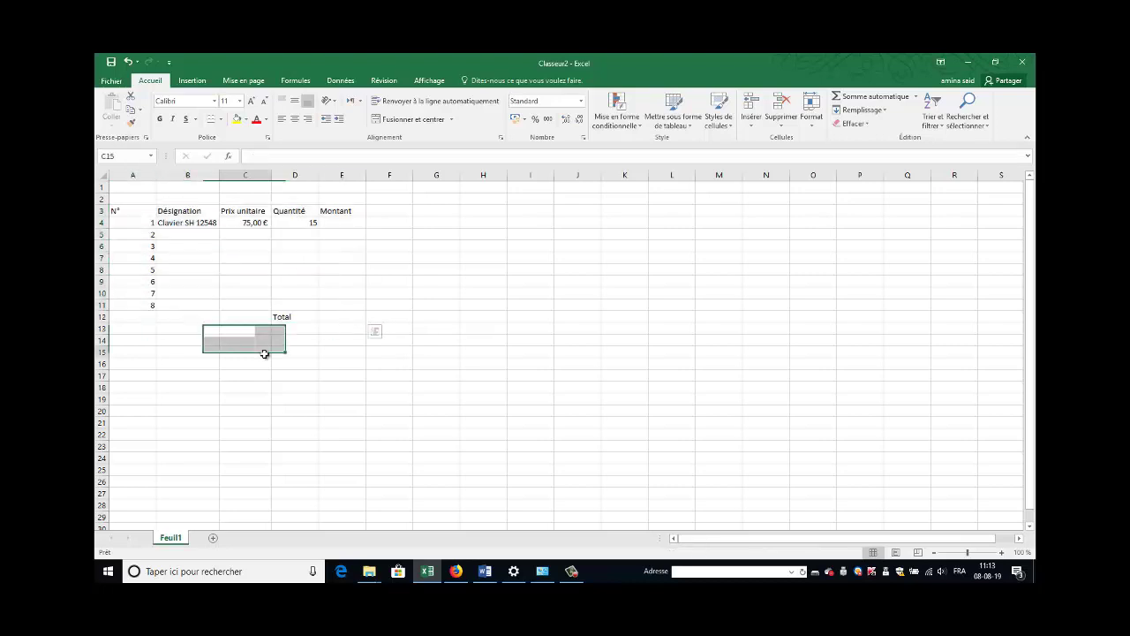
Apply all borders to the item table A3:E11 together with the total cells D12:E12, leaving A12:C12 without borders
left_click(133, 212)
left_click_drag(134, 212, 343, 301)
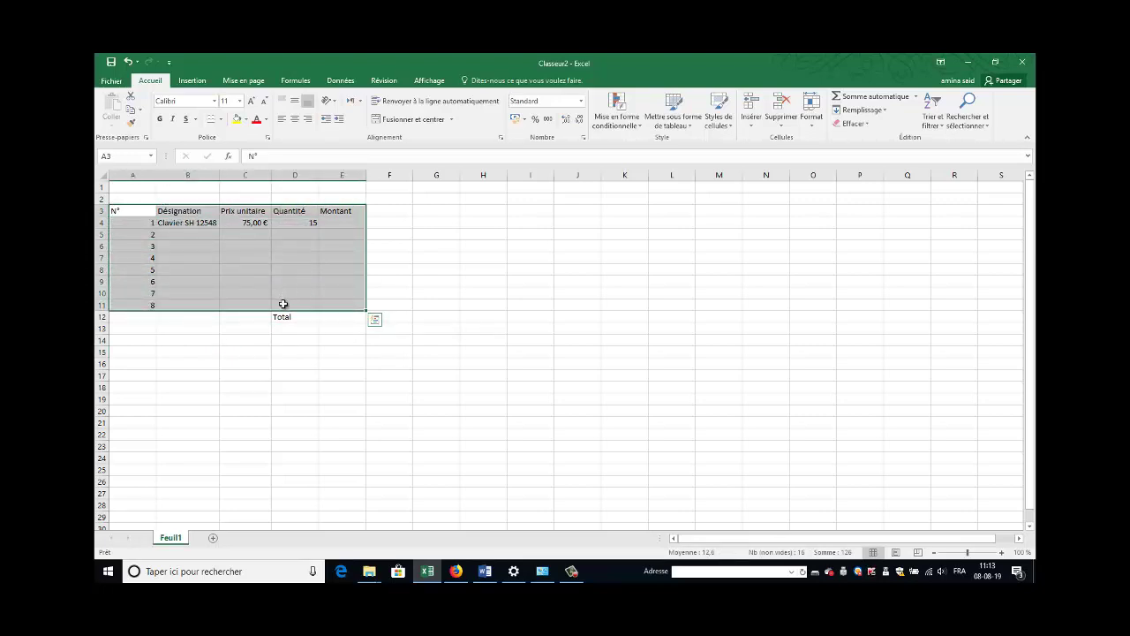
left_click_drag(282, 316, 345, 319)
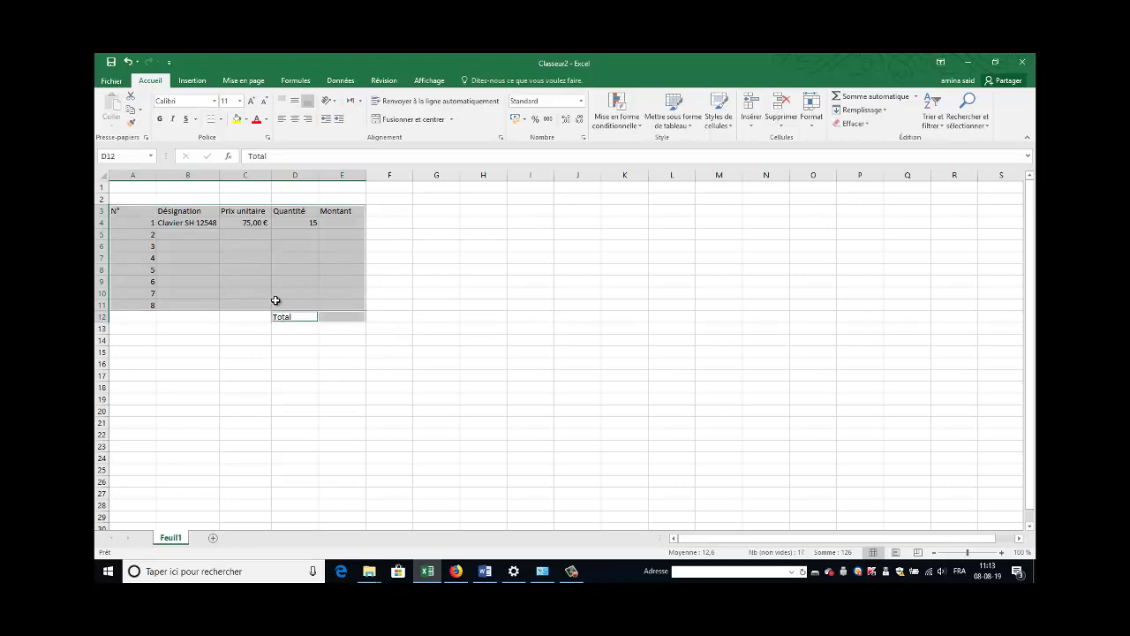
left_click(224, 120)
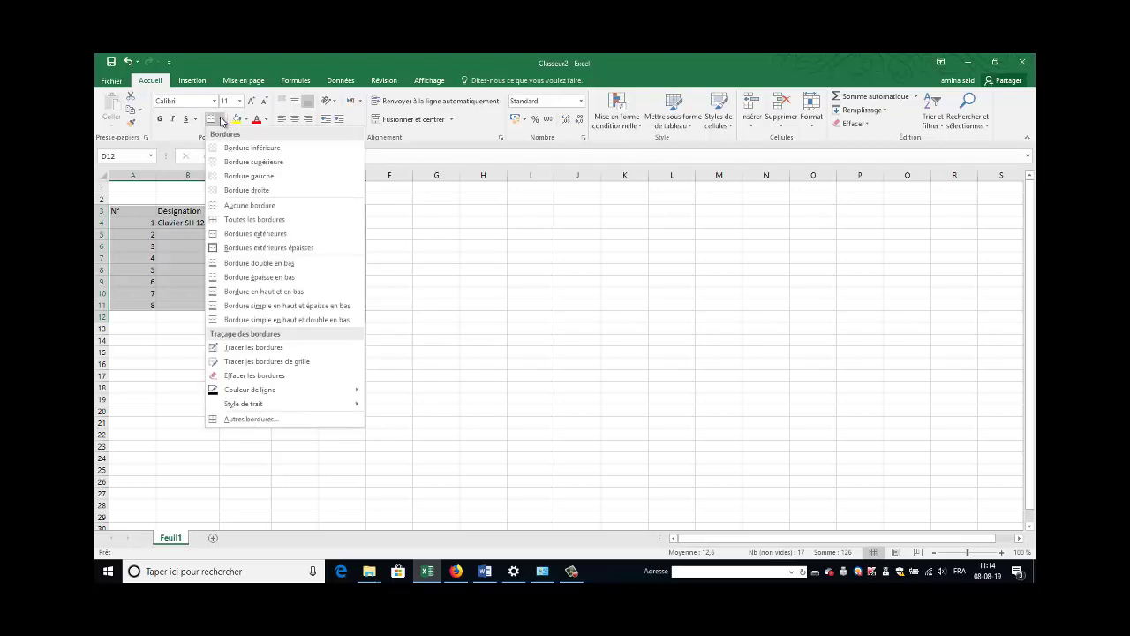
left_click(267, 221)
left_click(442, 302)
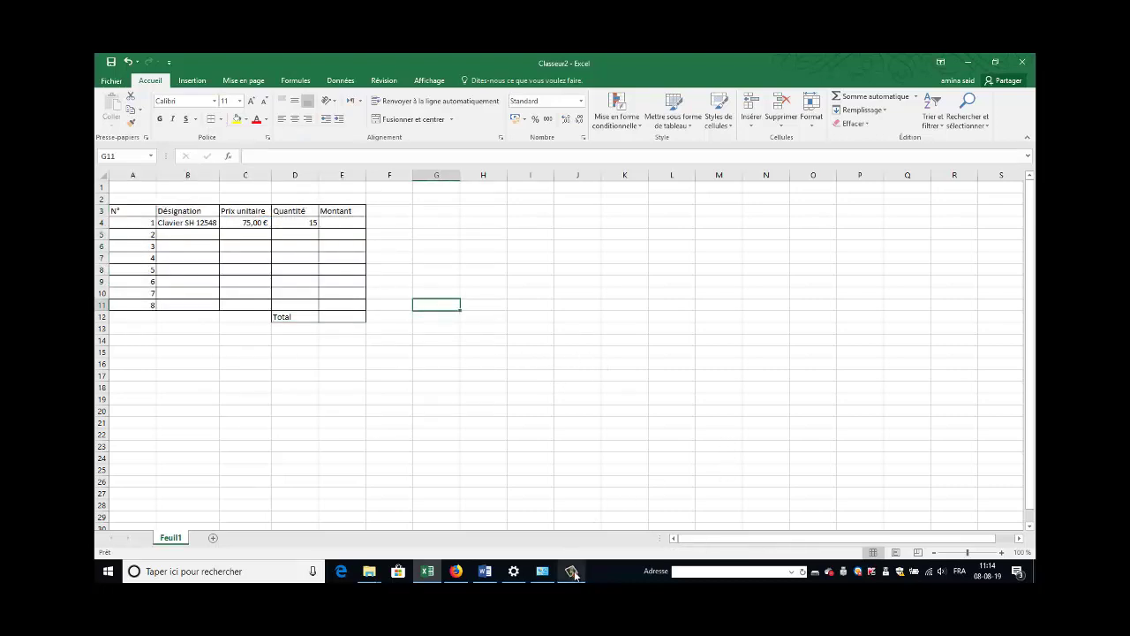
left_click(572, 572)
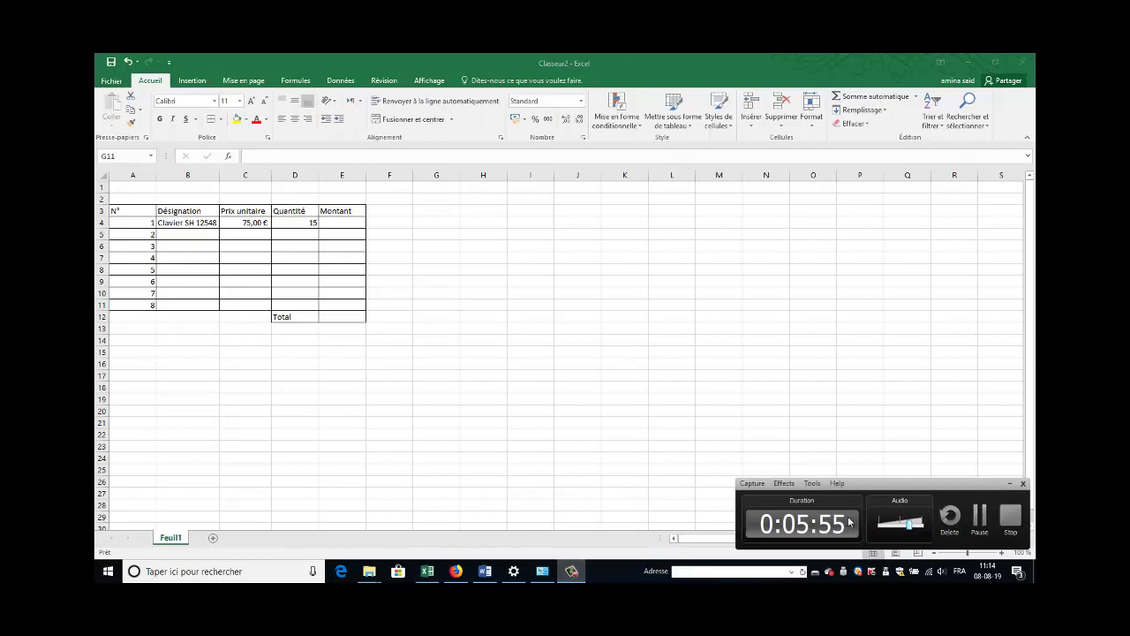